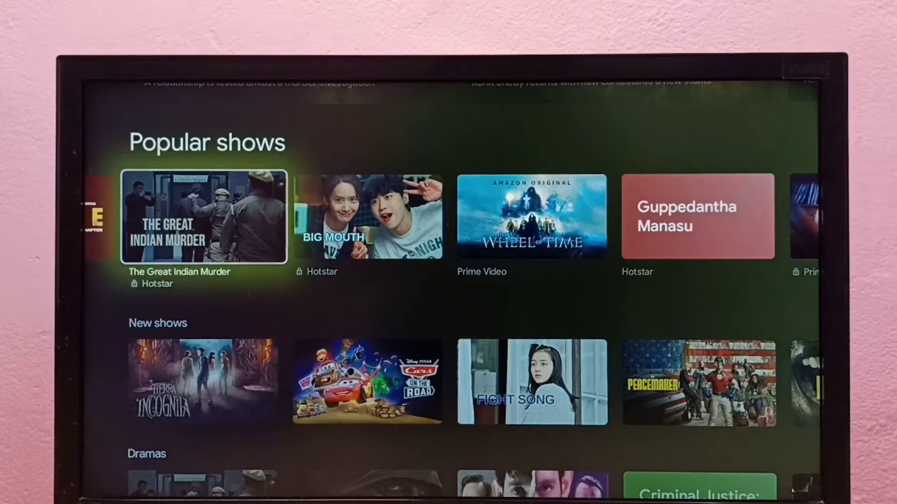
# Move from the Shows page past Library to the profile icon and open its panel
pyautogui.press('Up')
pyautogui.press('Up')
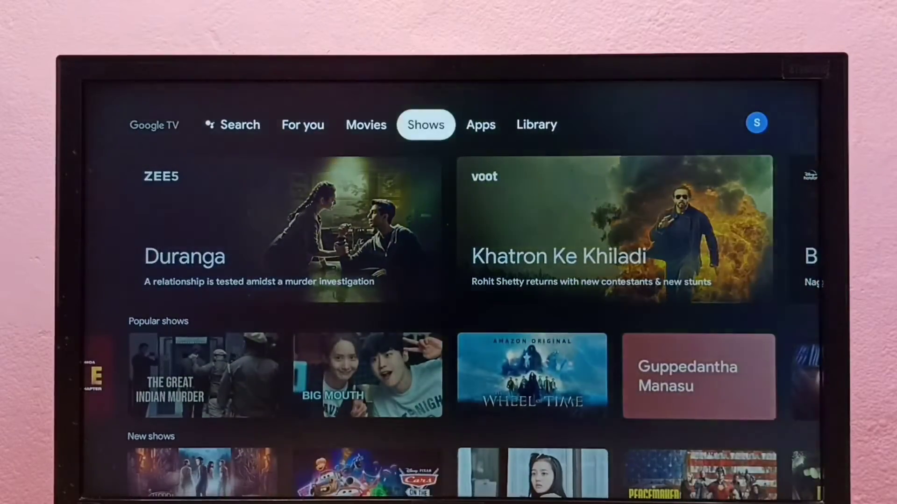
pyautogui.press('Right')
pyautogui.press('Right')
pyautogui.press('Right')
pyautogui.press('Return')
pyautogui.press('Down')
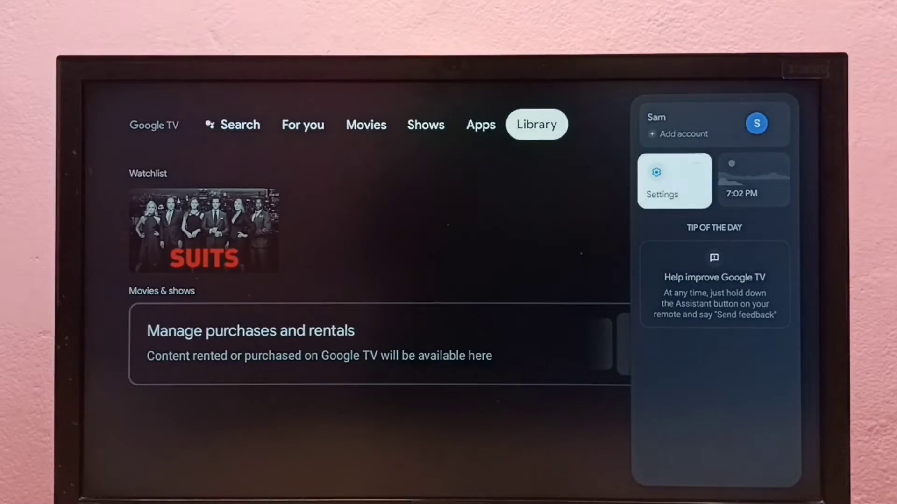
# Go through Settings and Accounts & sign-in to the account's Google Assistant page
pyautogui.press('Return')
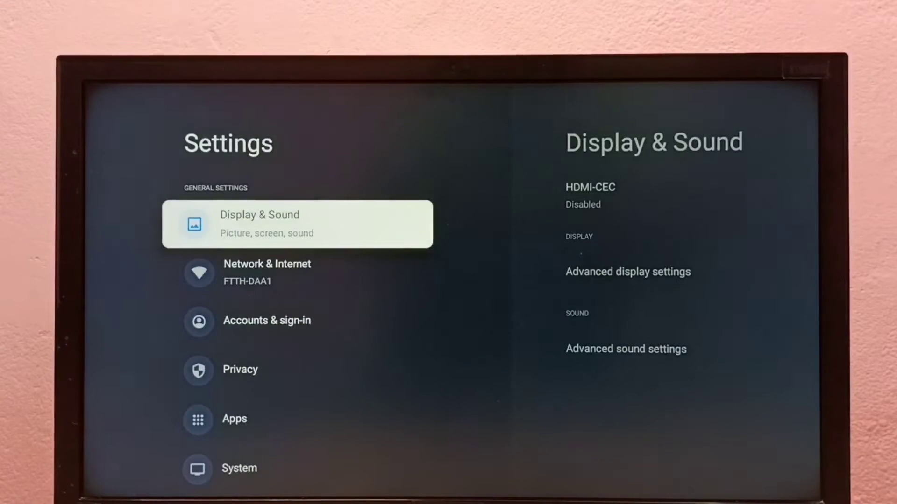
pyautogui.press('Down')
pyautogui.press('Down')
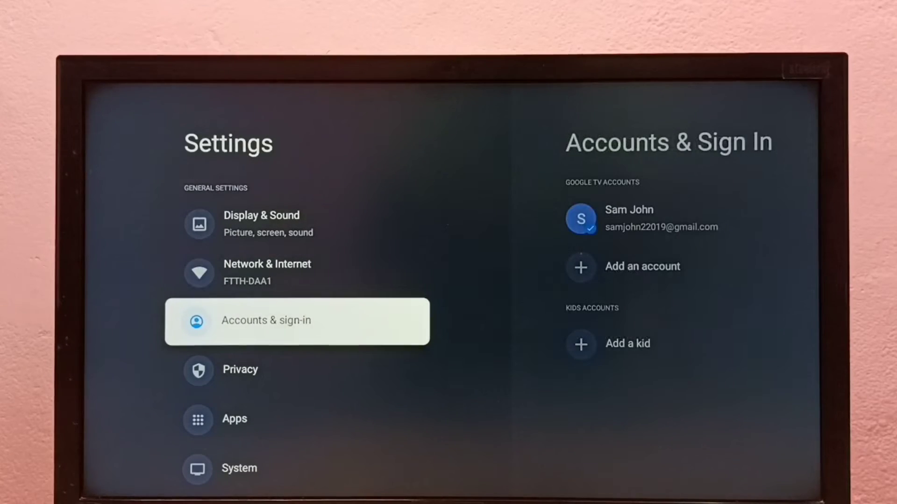
pyautogui.press('Return')
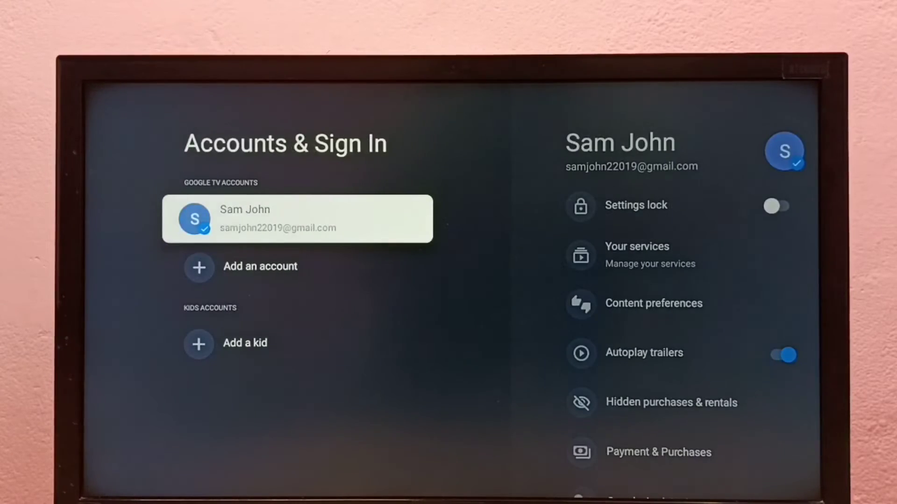
pyautogui.press('Return')
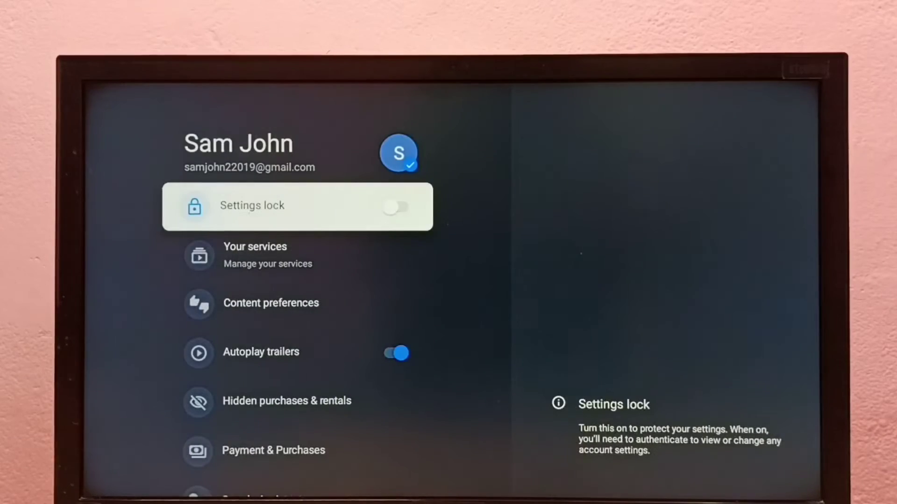
pyautogui.press('Down')
pyautogui.press('Down')
pyautogui.press('Down')
pyautogui.press('Down')
pyautogui.press('Down')
pyautogui.press('Down')
pyautogui.press('Return')
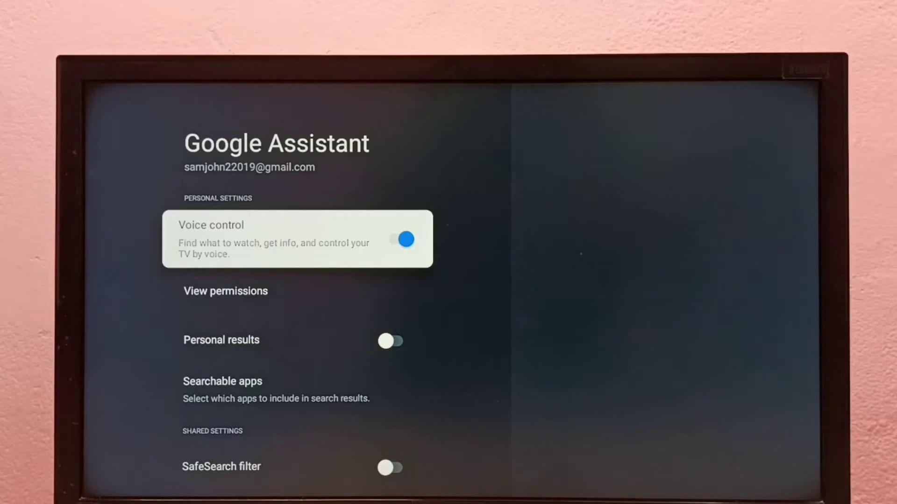
# Switch the Google Assistant Voice control toggle to off
pyautogui.press('Return')
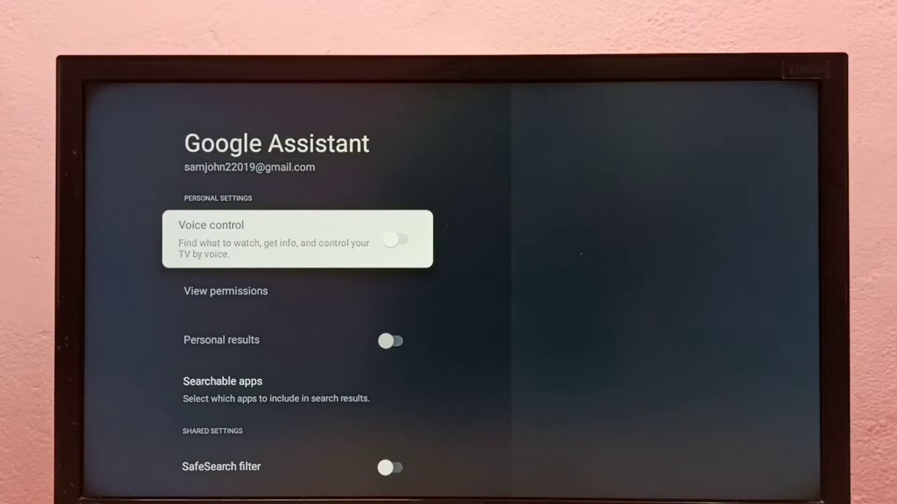
# Check the Assistant button shows 'Voice input is off', then re-enable Voice control
pyautogui.press('super')
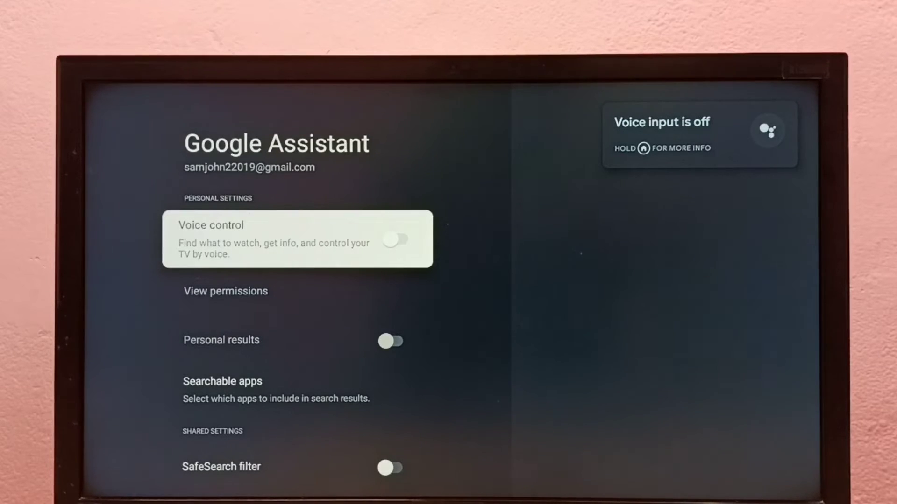
pyautogui.press('super')
pyautogui.press('Return')
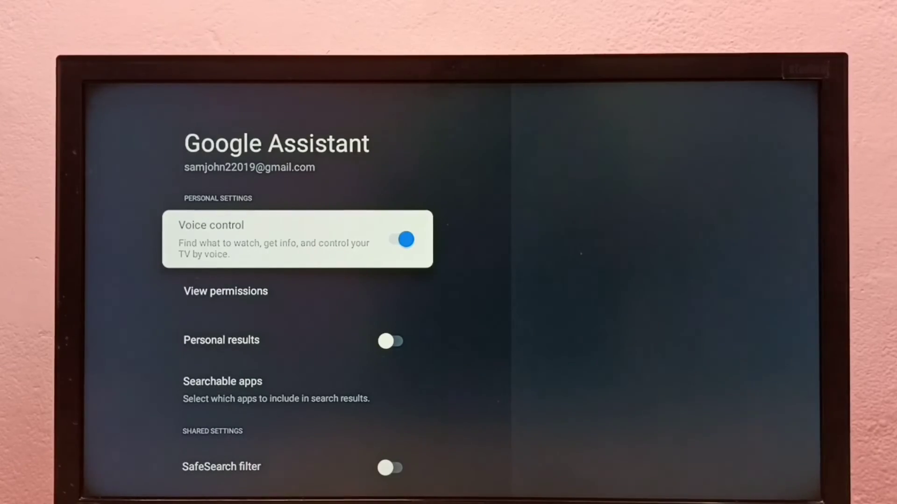
# Summon the Assistant to see its voice prompt, then go back to account options
pyautogui.press('XF86Search')
pyautogui.press('Escape')
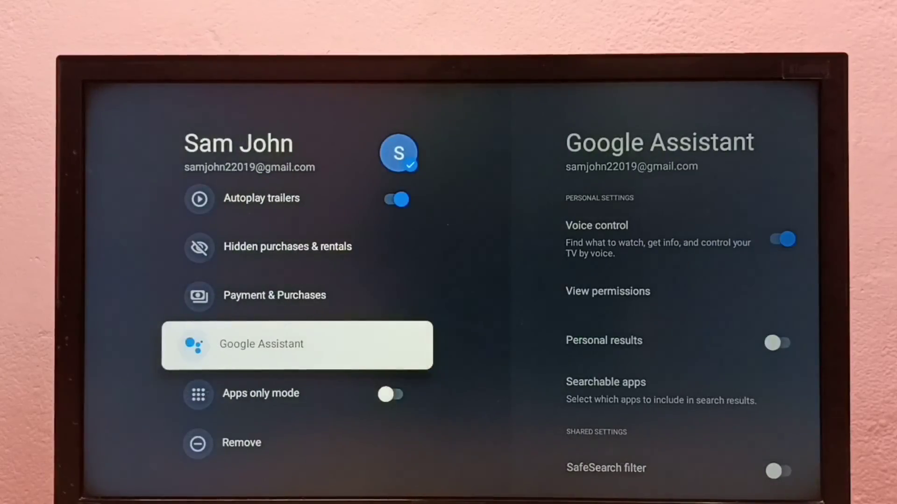